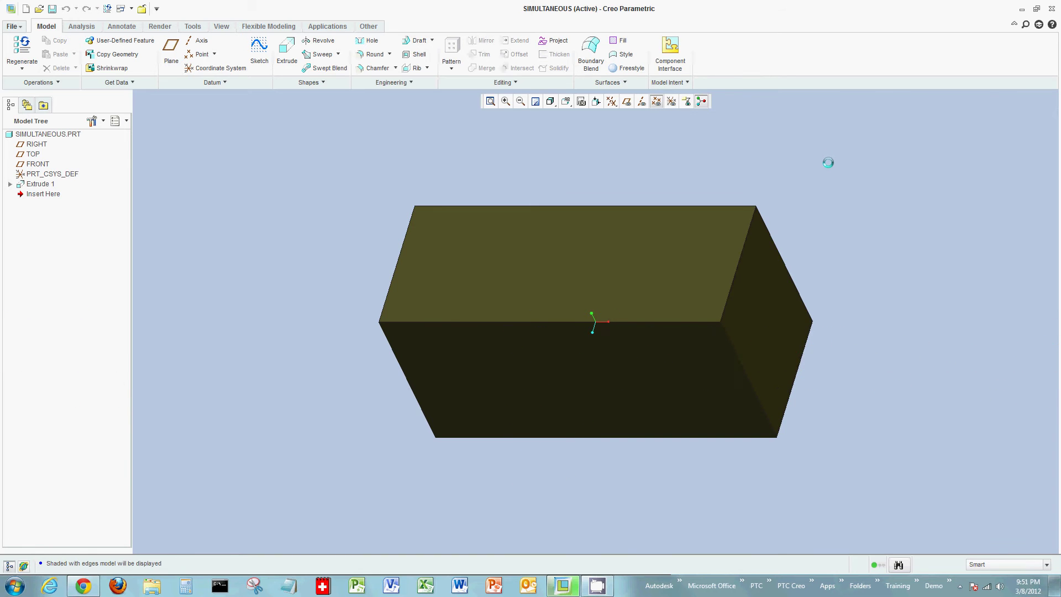
Edit Extrude 1 to display its 40, 20 and 16 dimensions.
left_click(654, 247)
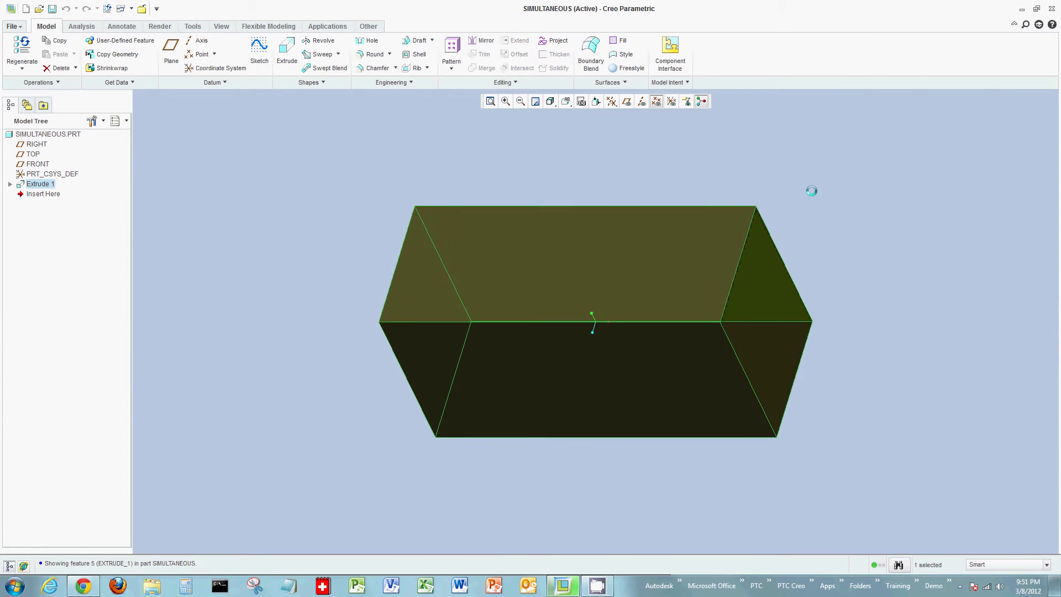
right_click(852, 176)
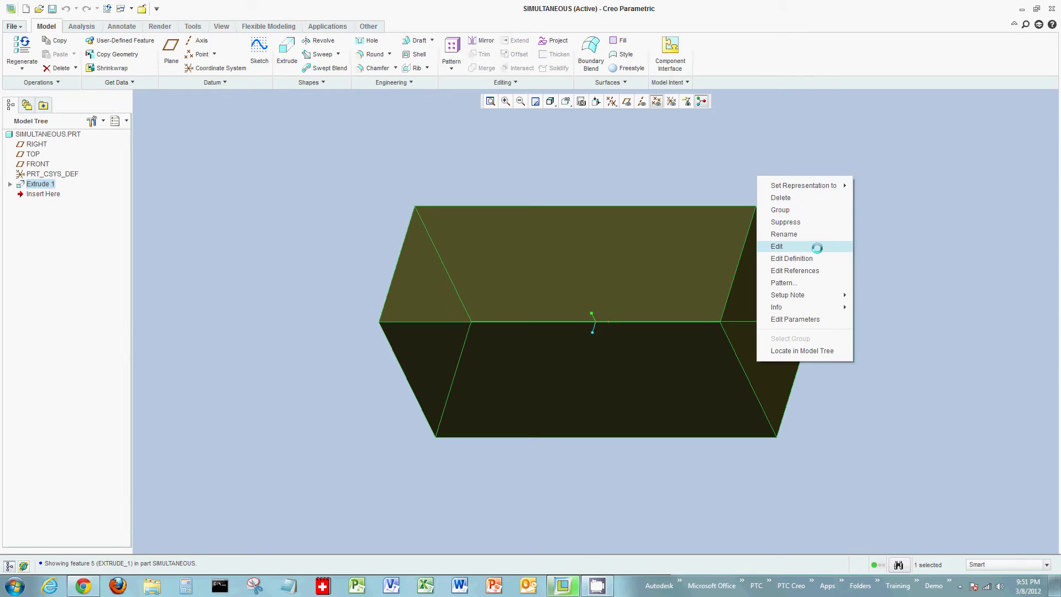
left_click(777, 246)
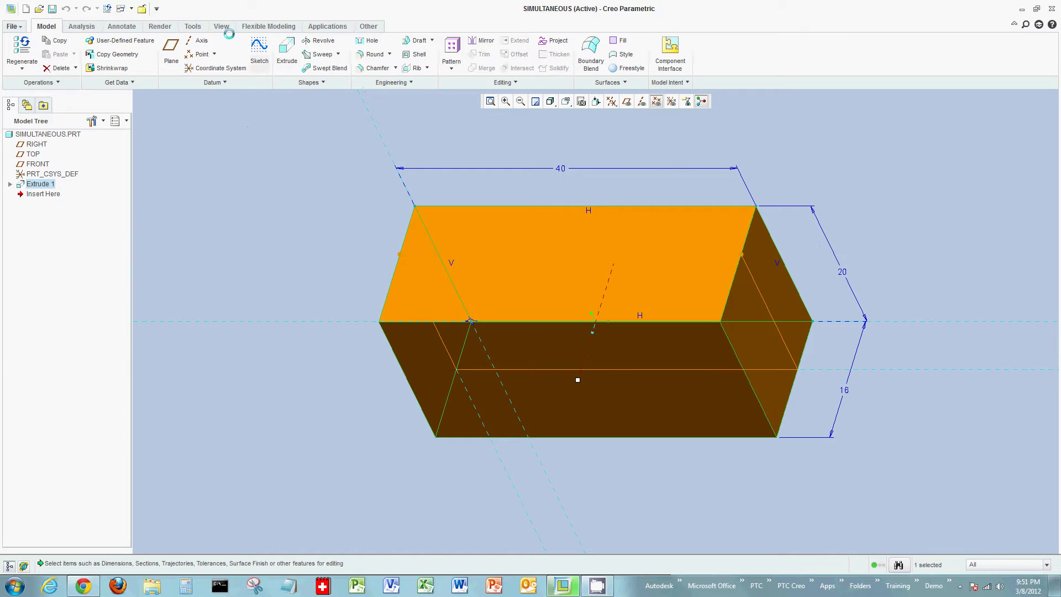
Show dimension names instead of values and rename the depth dimension d0 to DEPTH.
left_click(199, 27)
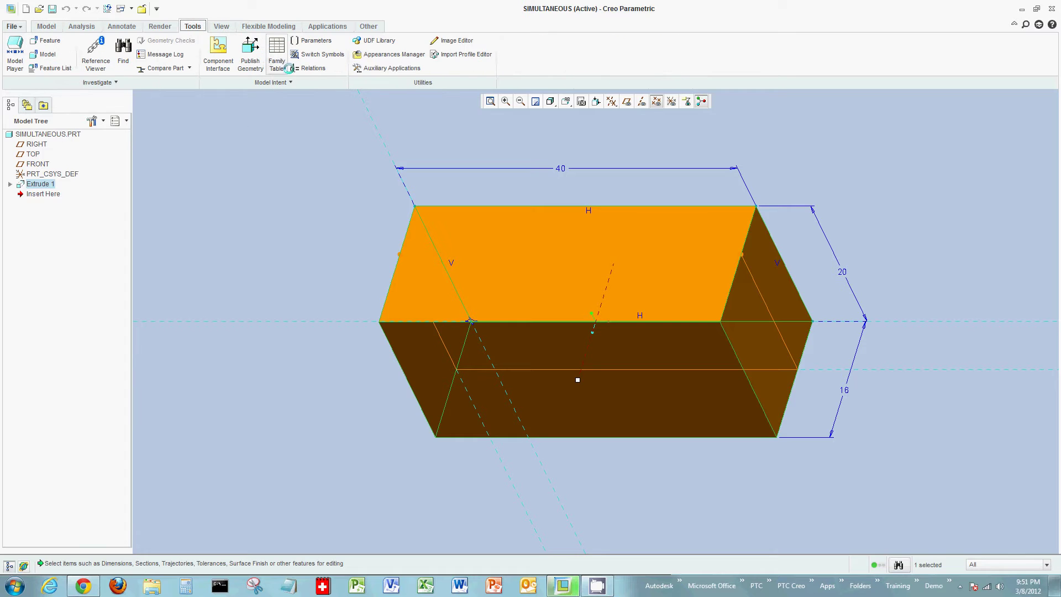
left_click(316, 55)
left_click(843, 389)
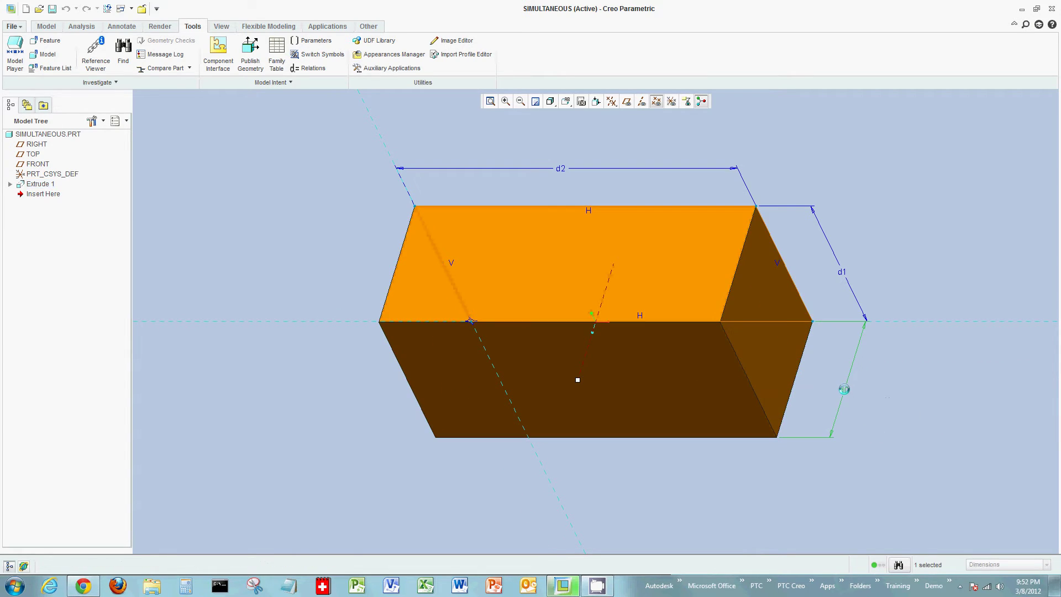
right_click(844, 389)
left_click(812, 446)
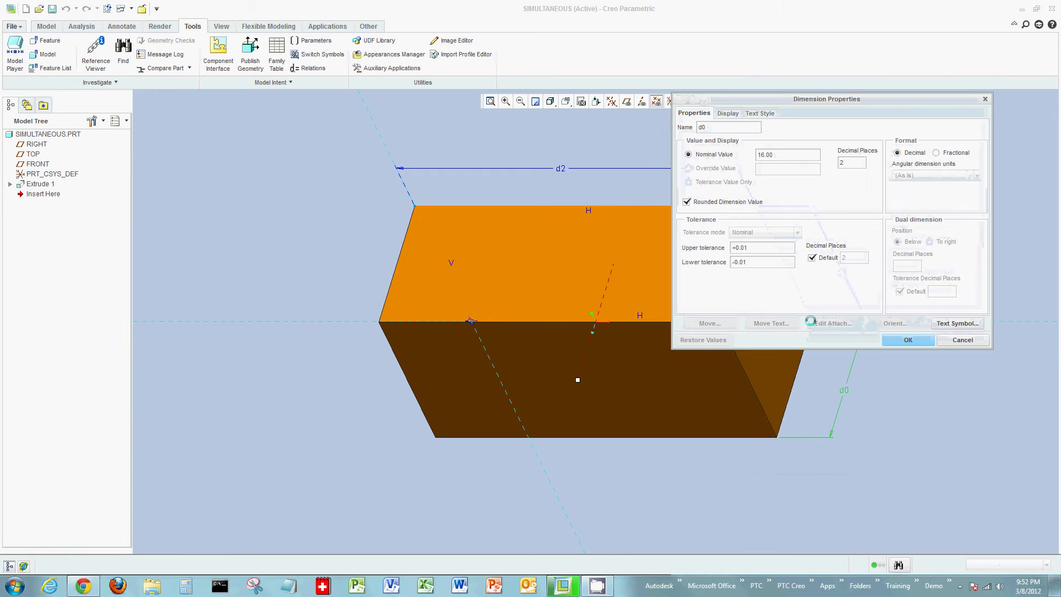
type("DEPTH")
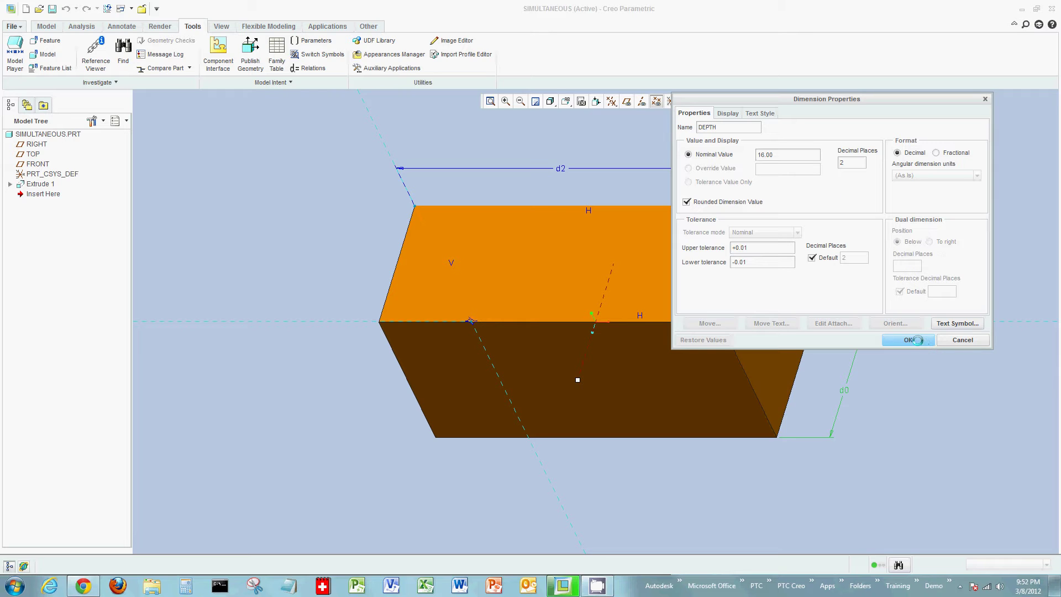
left_click(908, 340)
Rename the height dimension d1 to HEIGHT.
right_click(846, 271)
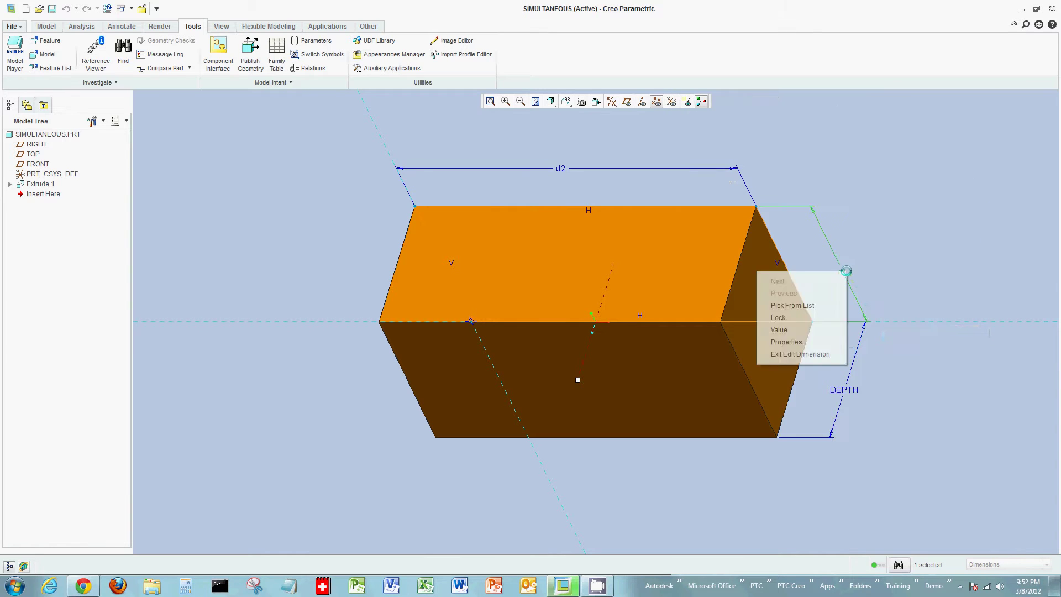
left_click(810, 339)
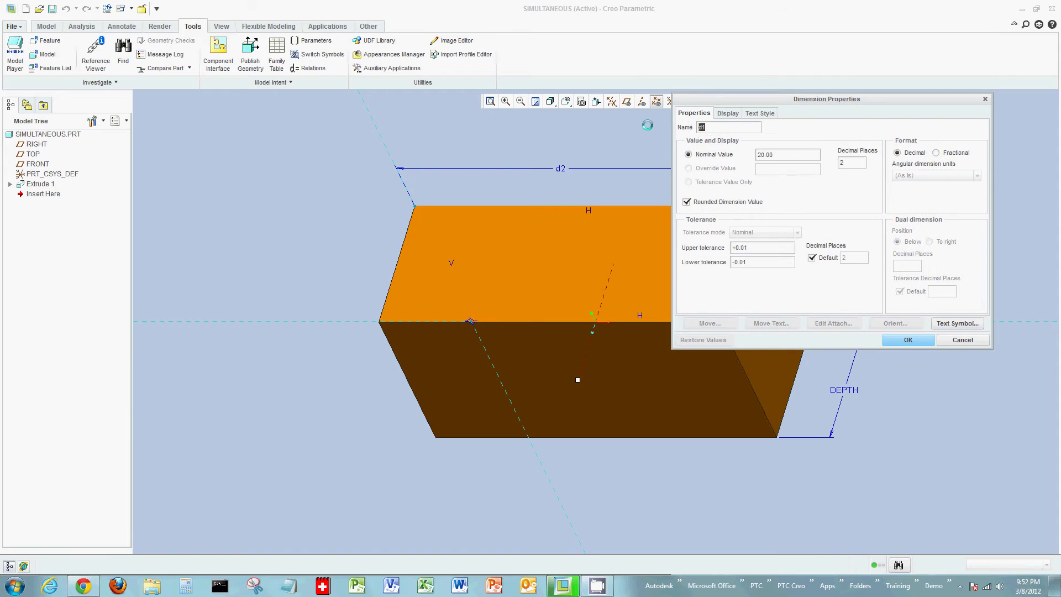
type("HEIGHT")
left_click(907, 339)
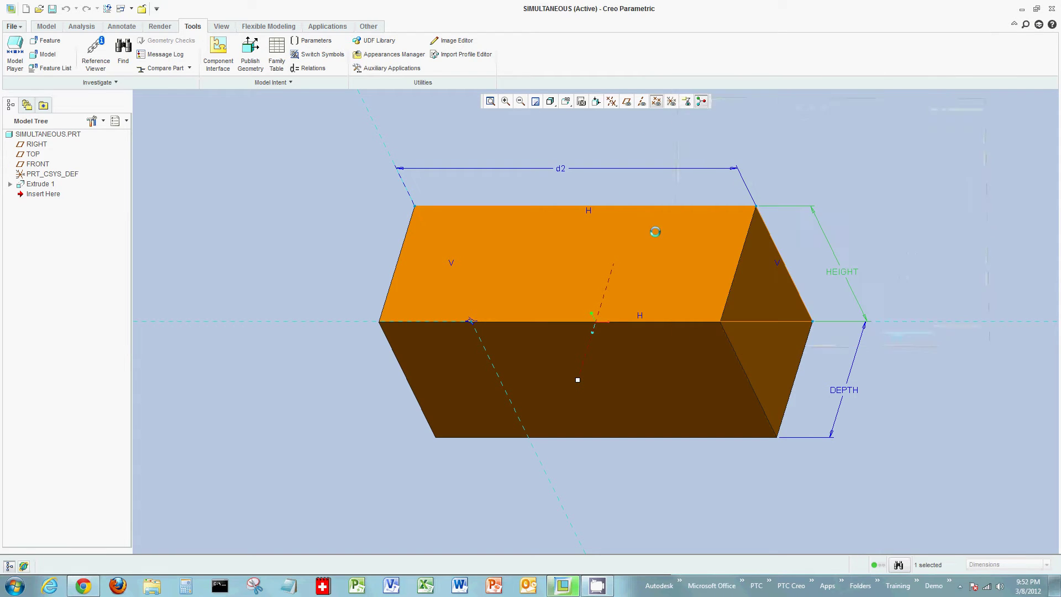
left_click(562, 165)
Rename the 40 width dimension d2 to WIDTH in its properties.
right_click(562, 166)
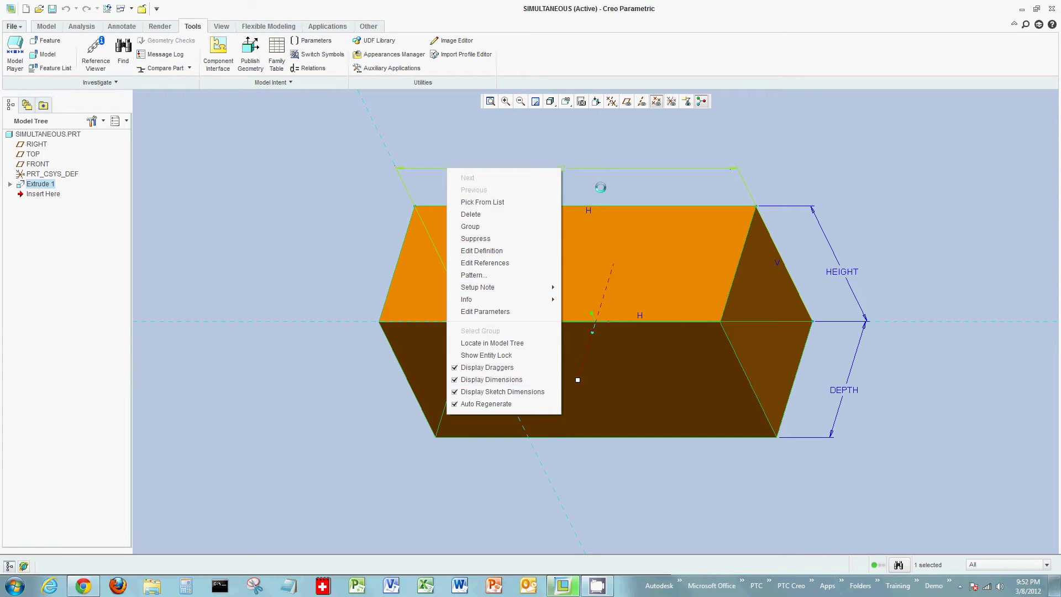
left_click(612, 155)
left_click(561, 166)
right_click(561, 166)
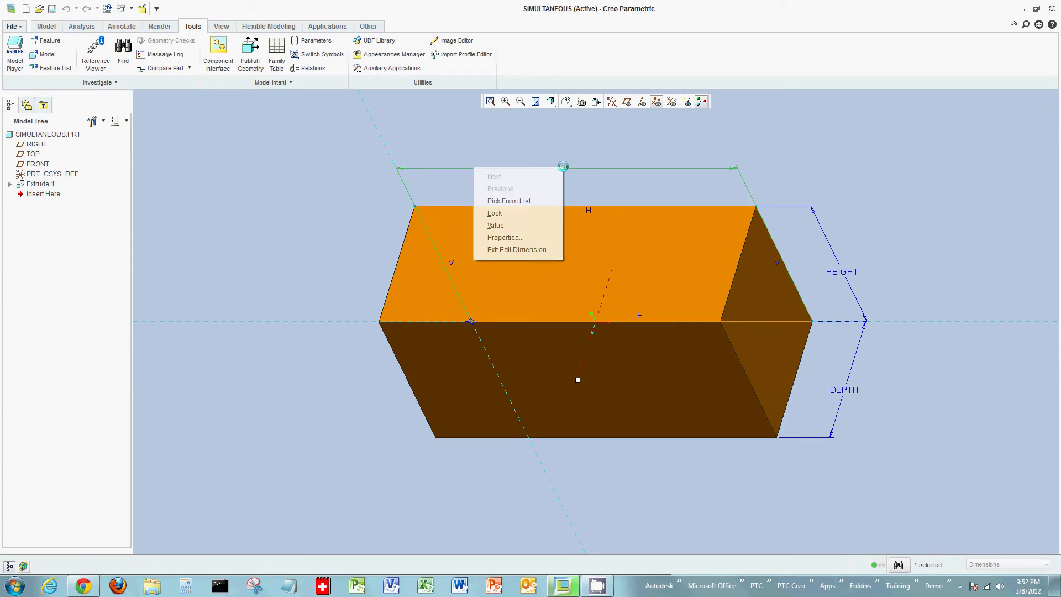
left_click(530, 237)
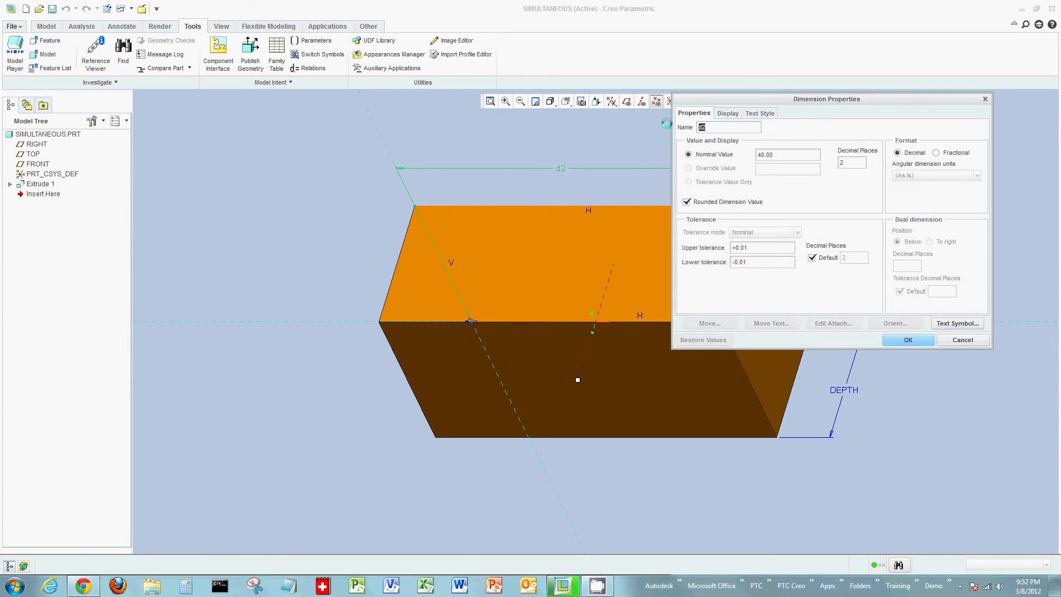
type("WIDTH")
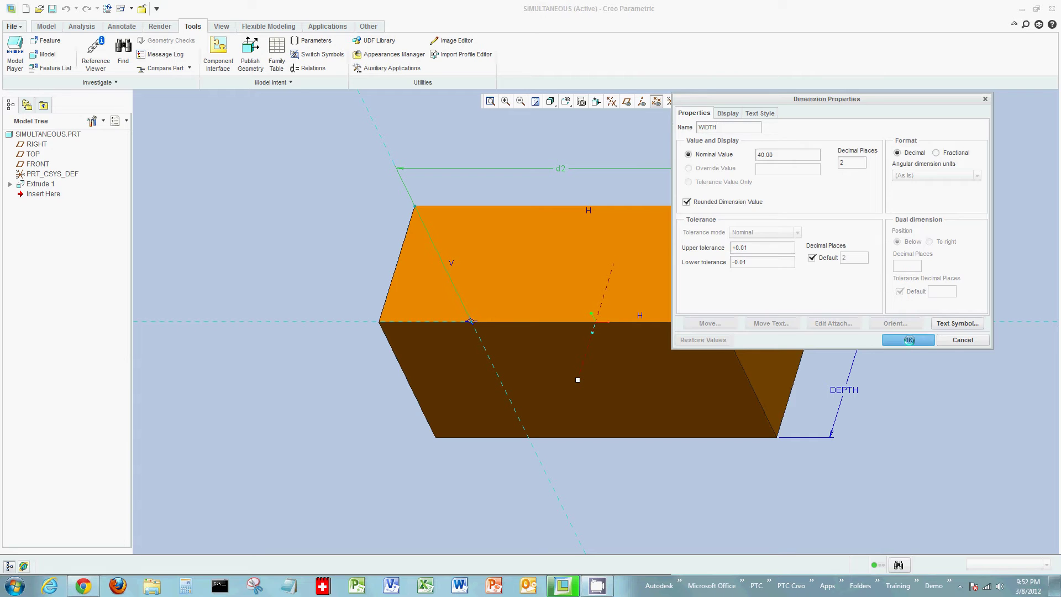
left_click(908, 340)
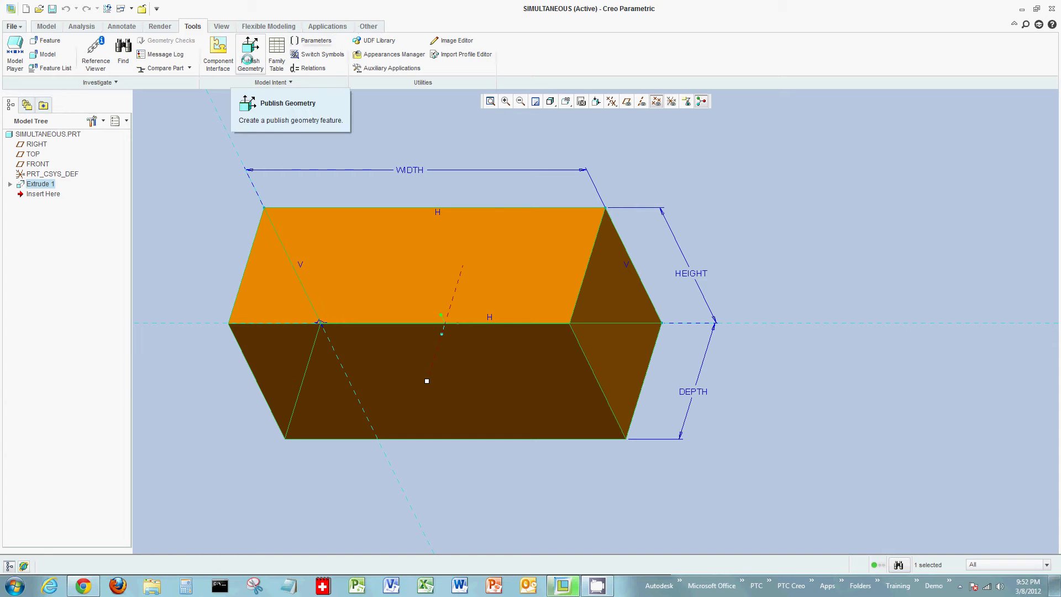
Enter relations: volume = 320, SOLVE, volume = WIDTH*HEIGHT*DEPTH, width = 2 * height FOR width, height.
left_click(308, 68)
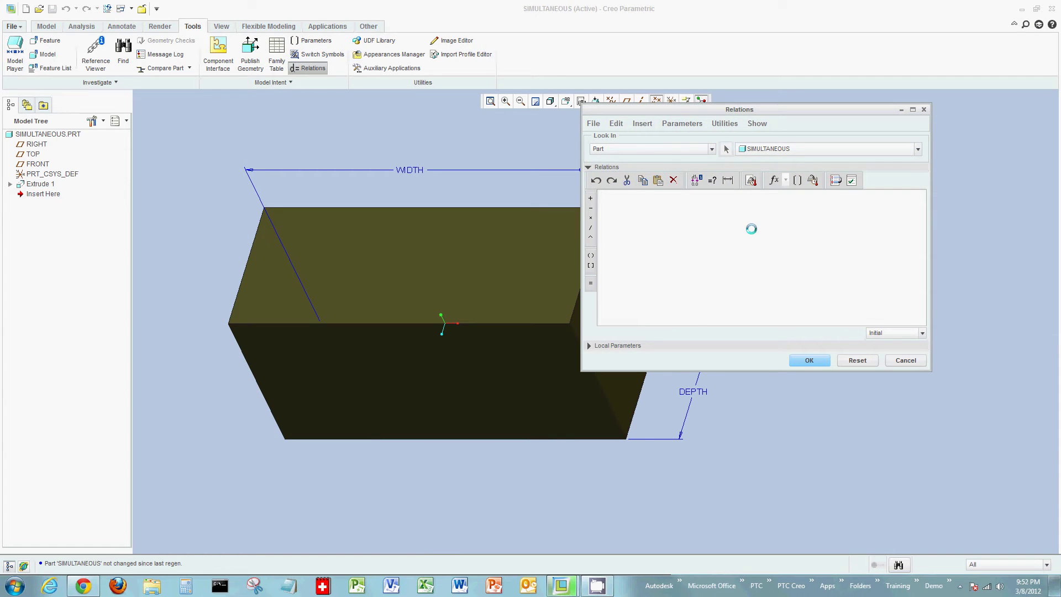
type("volume = 320")
key("Return")
type("SOLVE")
key("Return")
type("volume = WIDTH*HEIGHT*DEPTH")
type("width")
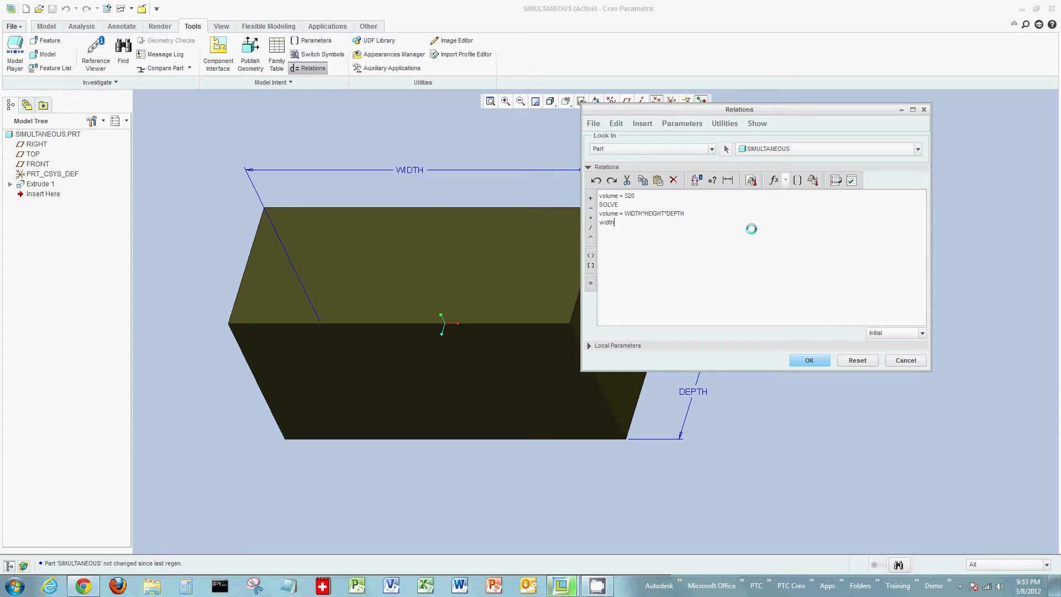
type(" = 2")
type(" * height ")
type("FOR")
type(" width")
type(", height")
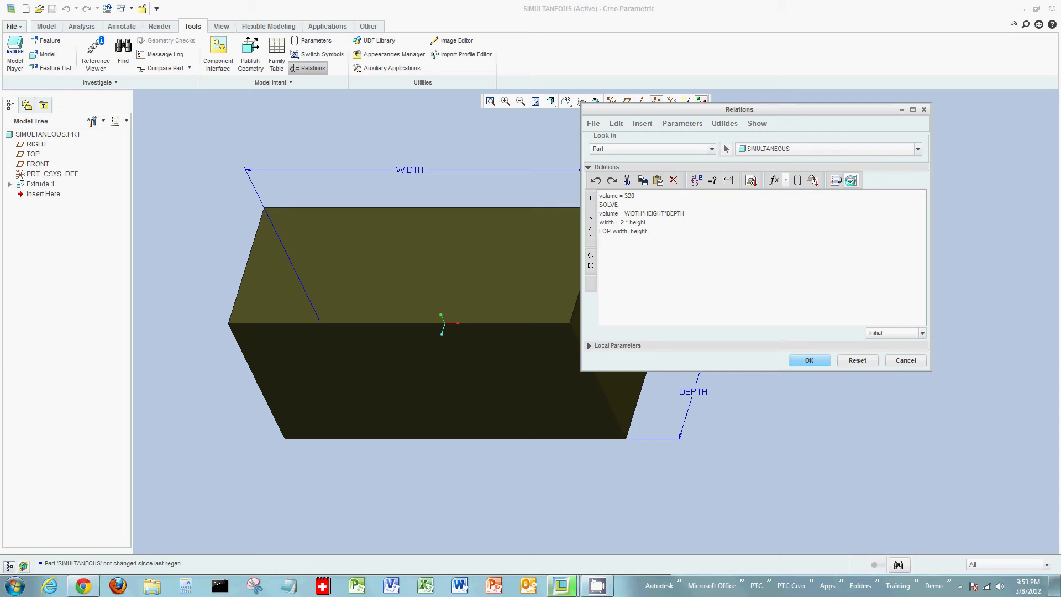
Verify and apply the relations, then switch dimensions back to numeric values.
left_click(851, 181)
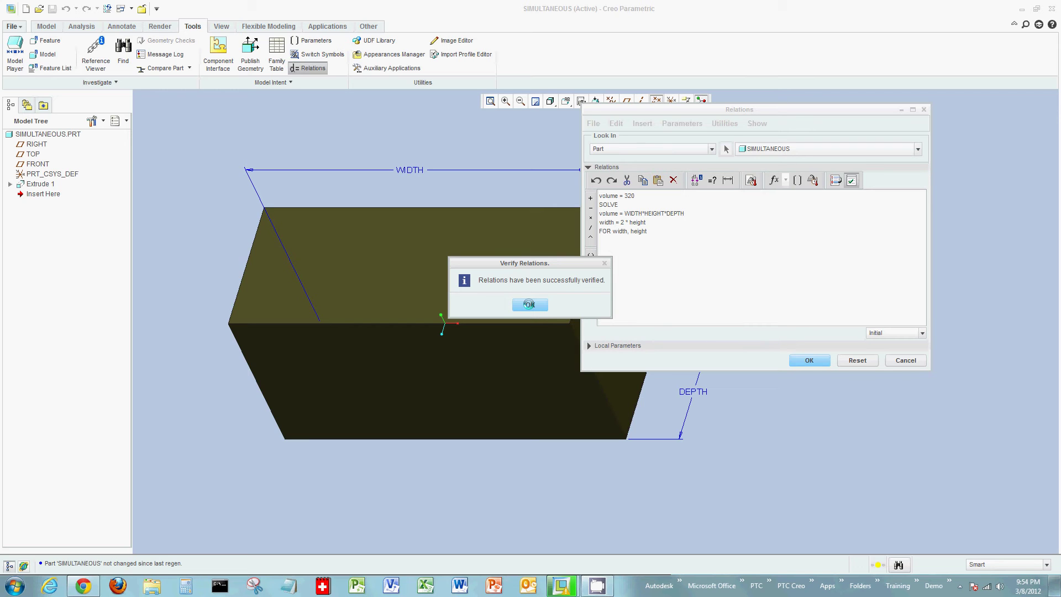
left_click(529, 304)
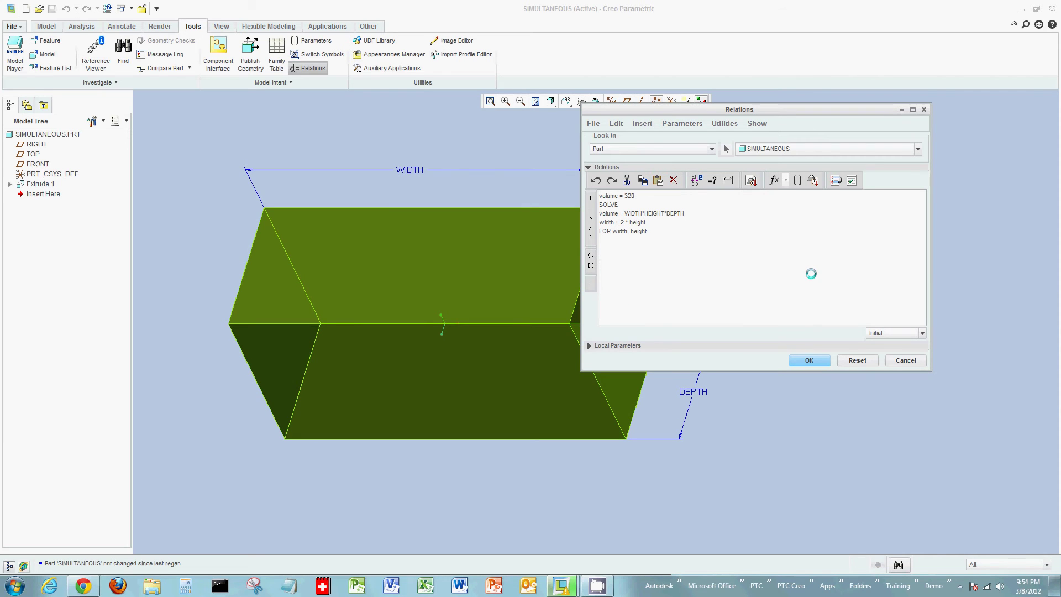
left_click(809, 360)
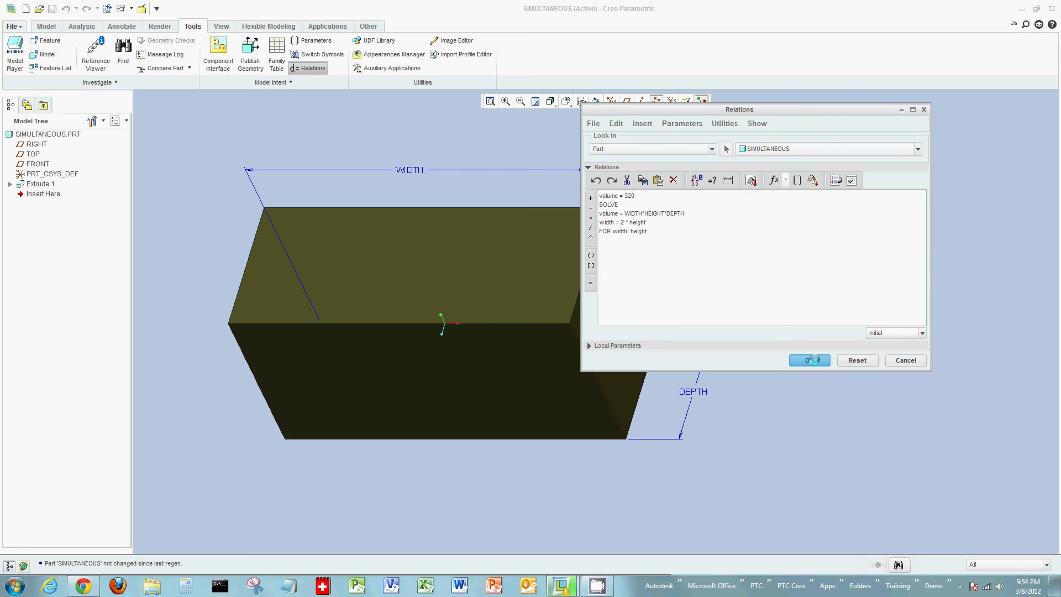
left_click(318, 55)
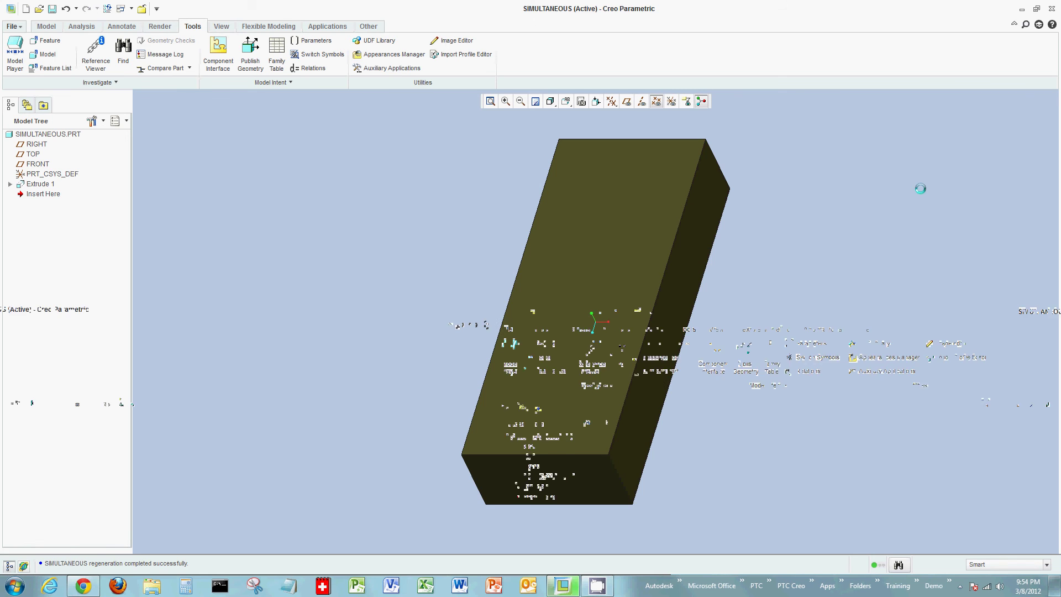
Edit Extrude 1 to show its solved dimensions: width 6.32, height 3.16, depth 16.
left_click(661, 289)
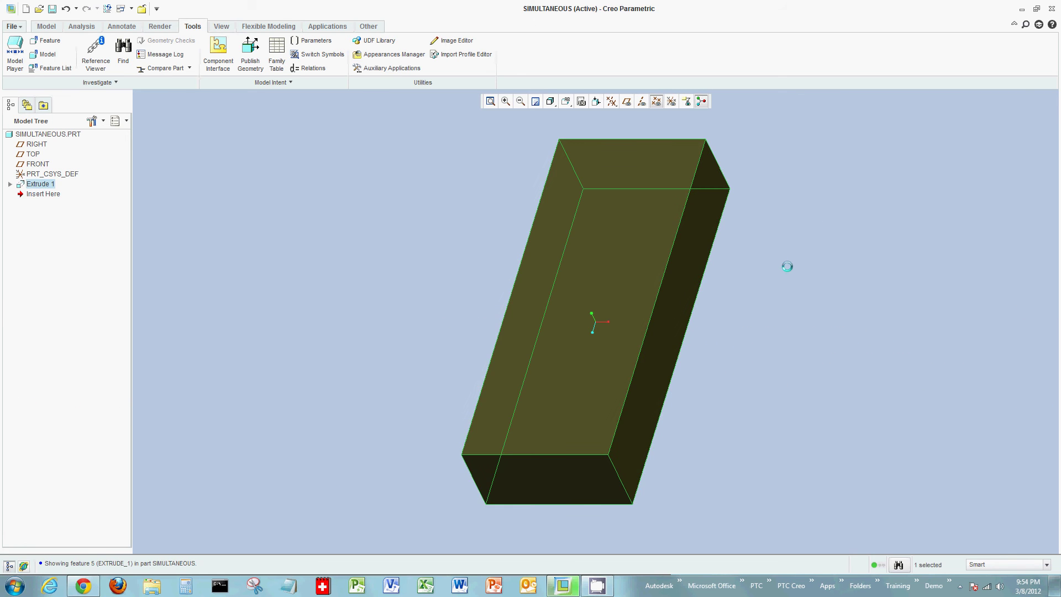
right_click(787, 266)
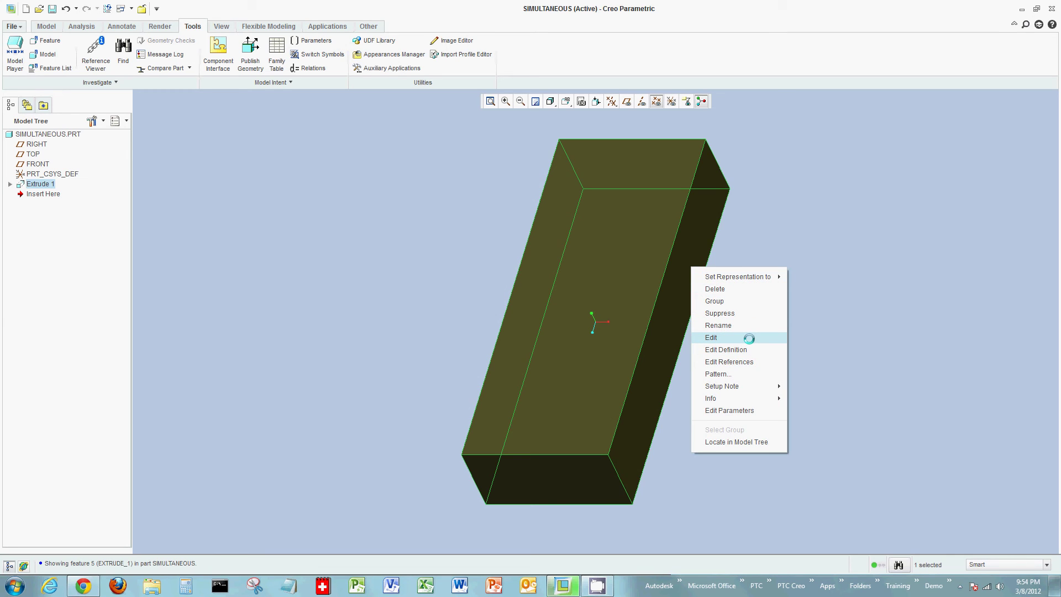
left_click(749, 339)
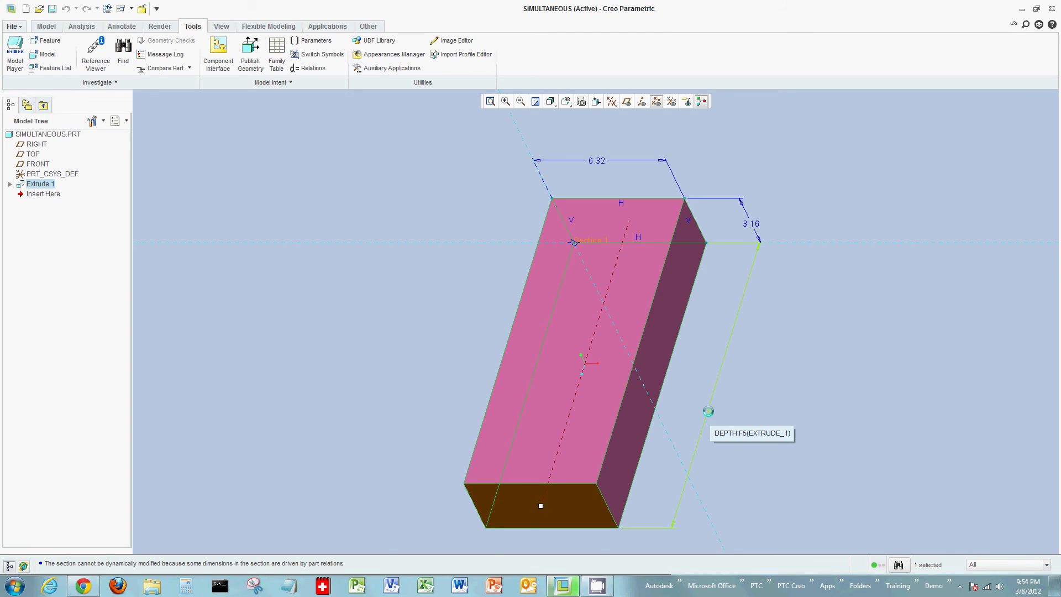
Change the depth to 10, resizing the box to width 8 and height 4.
double_click(718, 411)
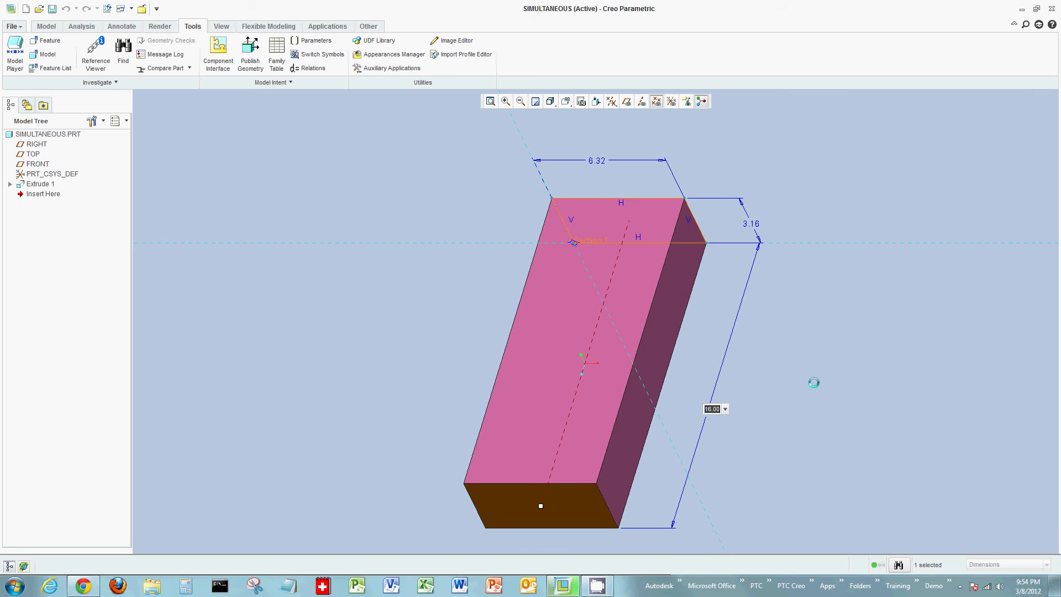
type("10")
key("Return")
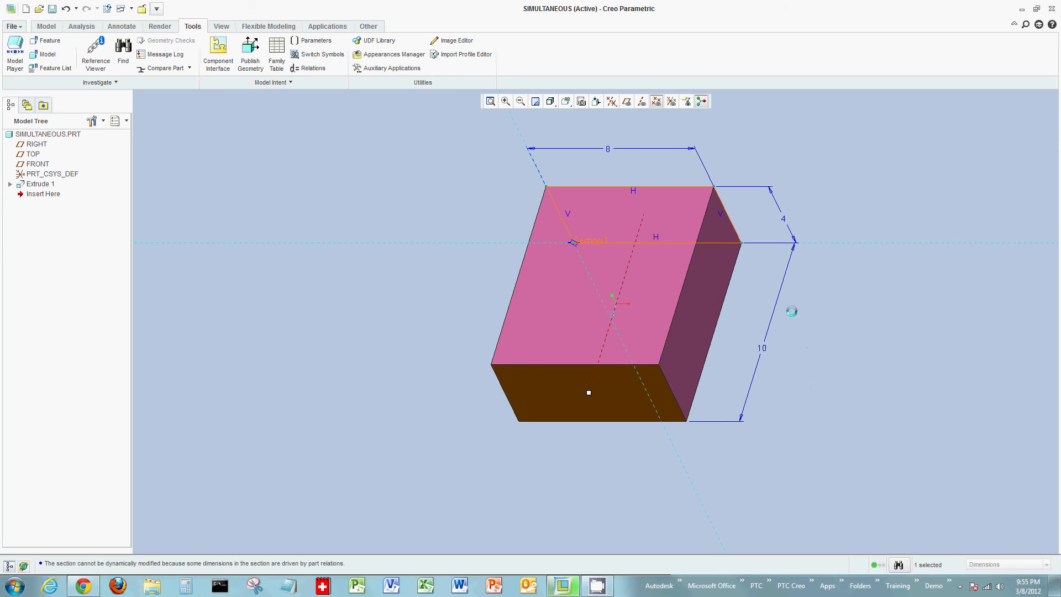
double_click(784, 217)
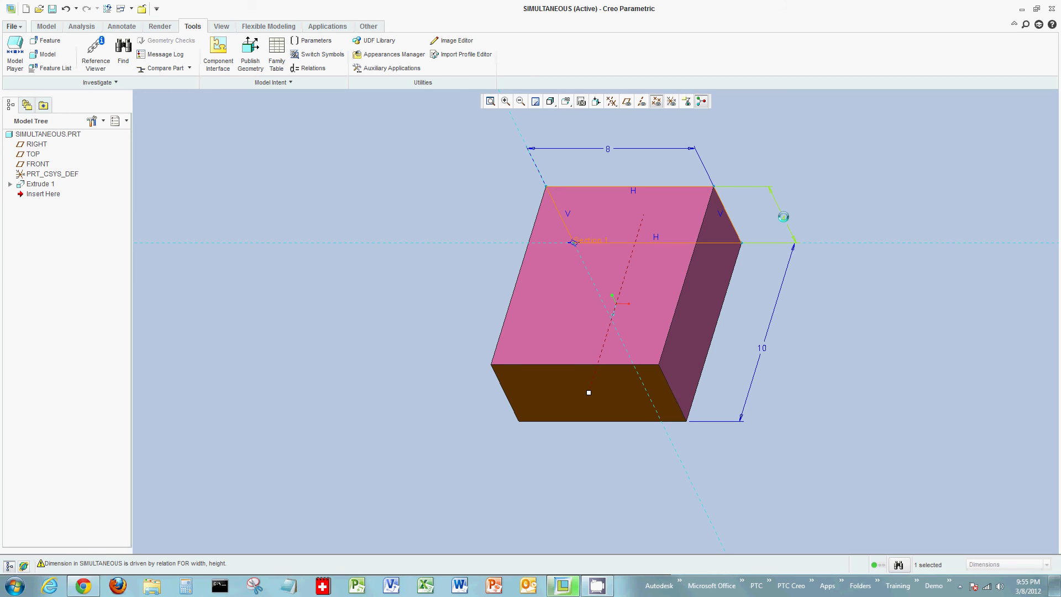